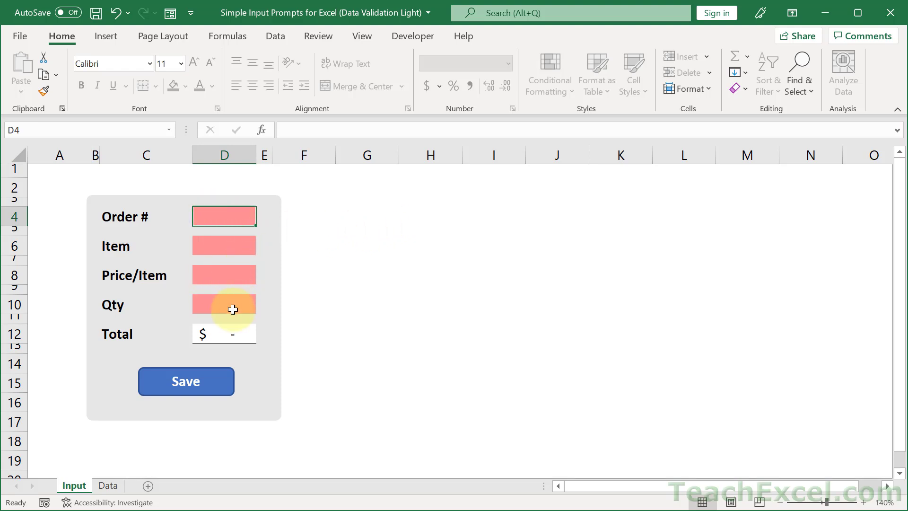
Step: Enter order 123, item Asc-1, price 24.50 and quantity 5 for a $122.50 total
type("123")
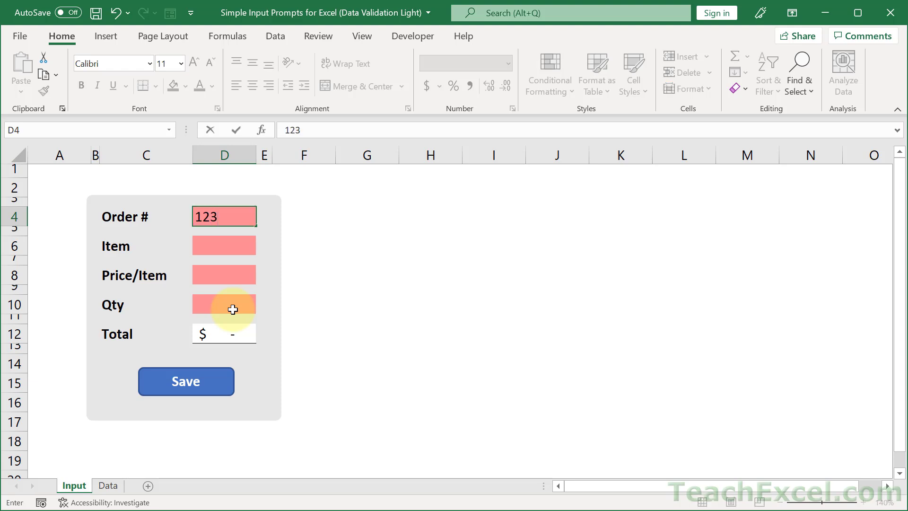
key("Return")
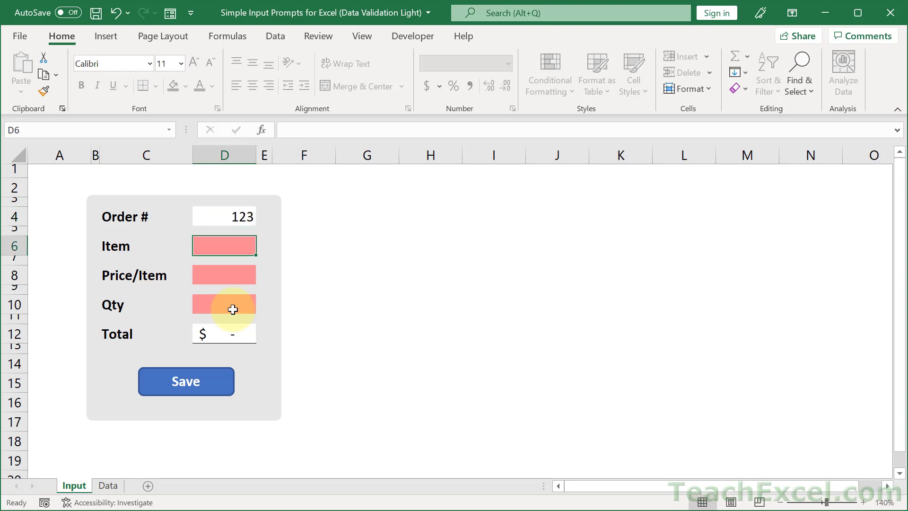
type("Asc-1")
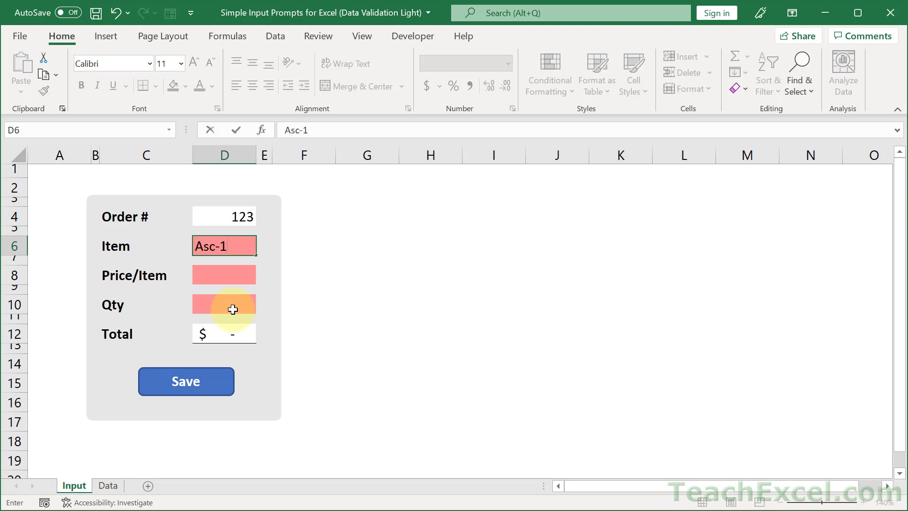
key("Return")
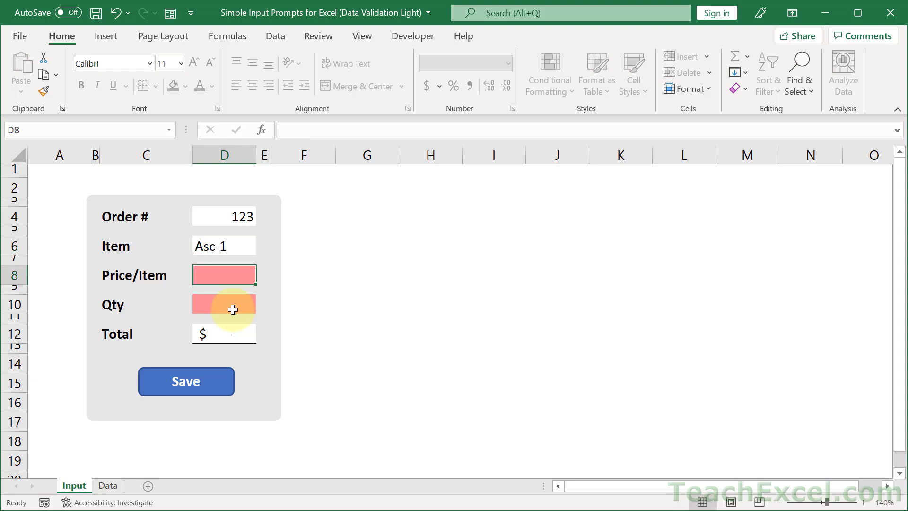
type("24.50")
key("Return")
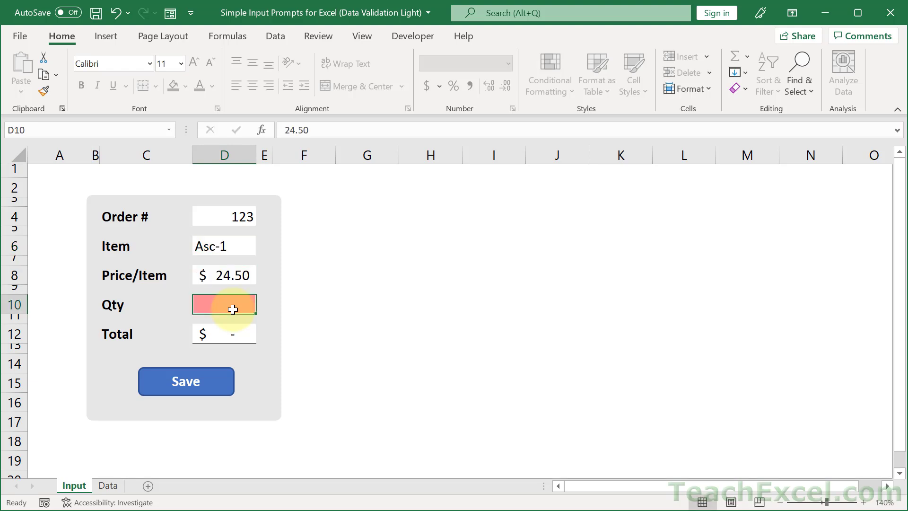
type("5")
left_click(232, 309)
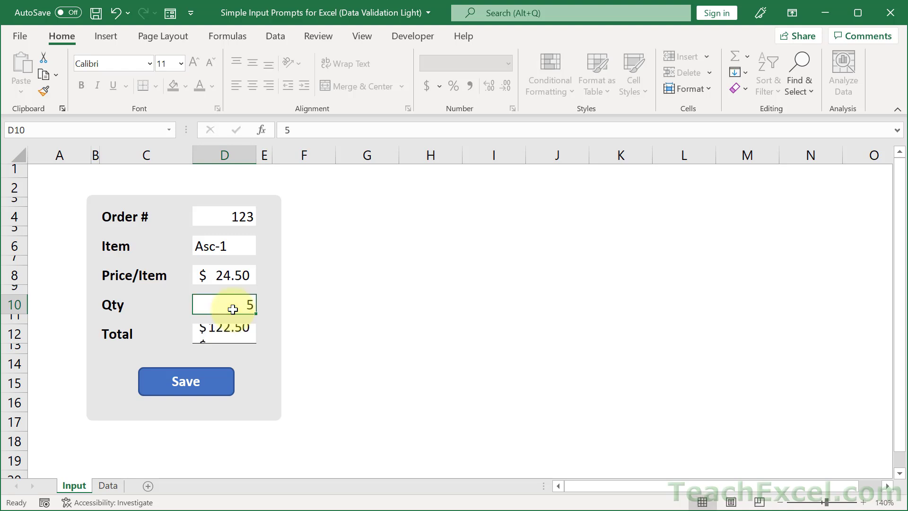
left_click(362, 266)
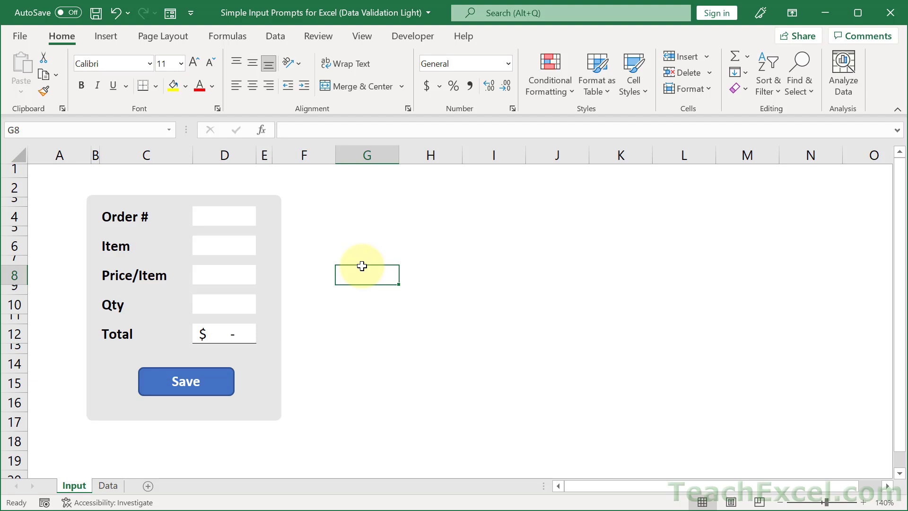
Step: Type 'asdf' in the Order # cell to show that Enter moves one row down
left_click(205, 213)
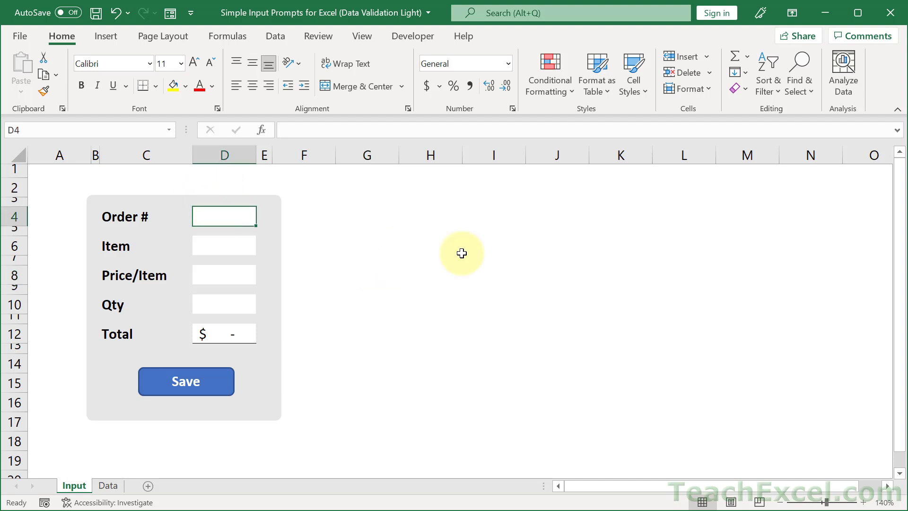
type("asdf")
key("Return")
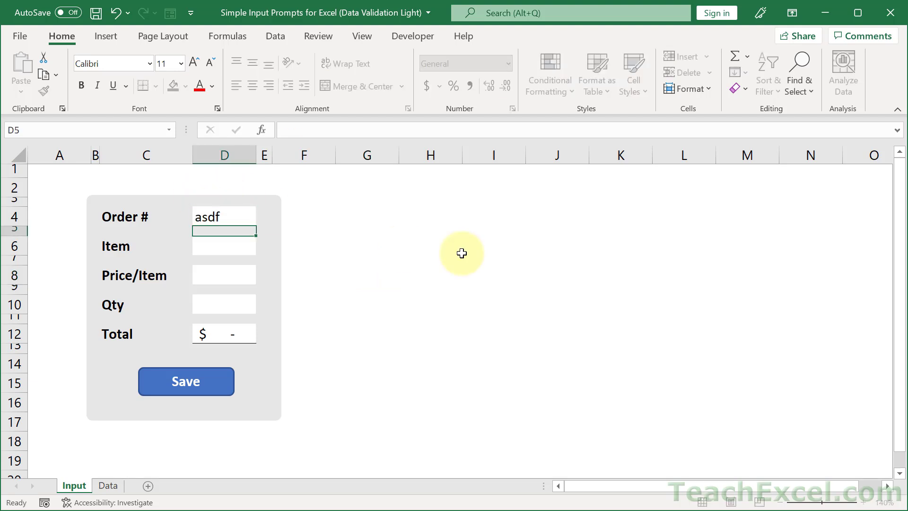
Step: Clear the test entry and select the Order #, Item, Price/Item and Qty cells together
left_click(232, 213)
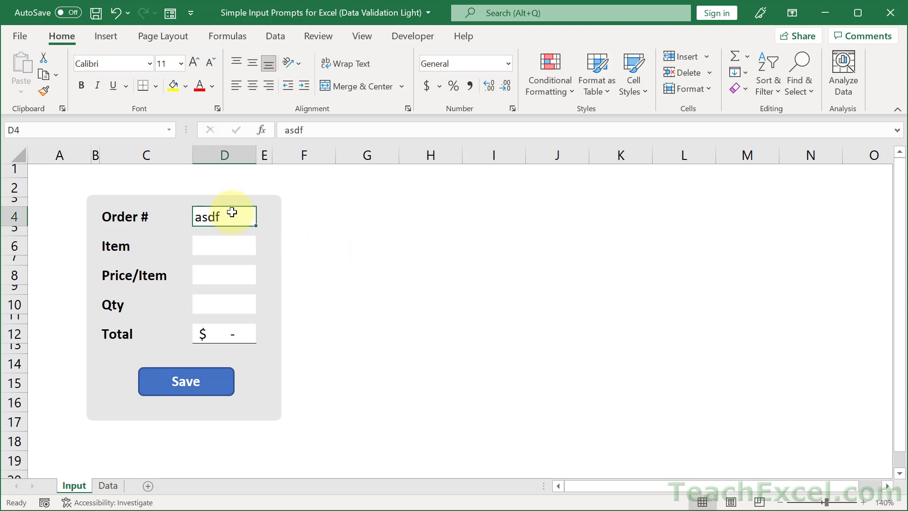
key("Delete")
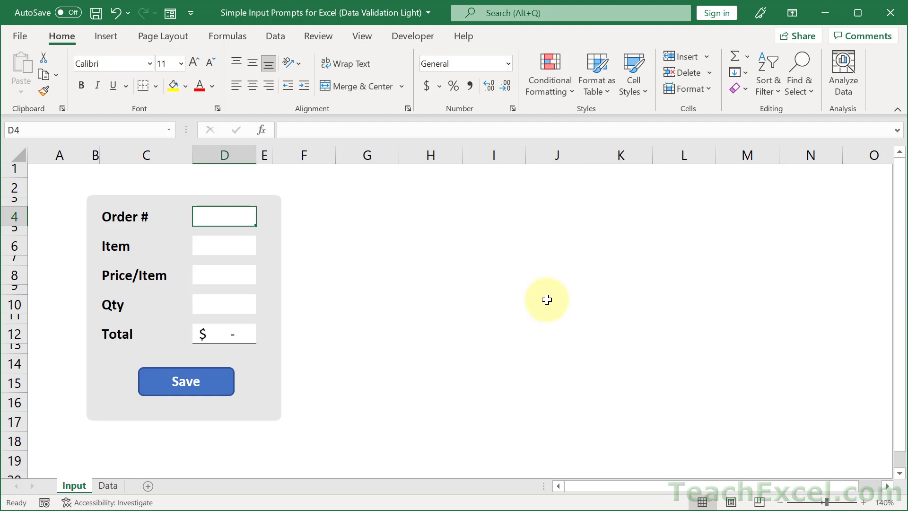
left_click(223, 242)
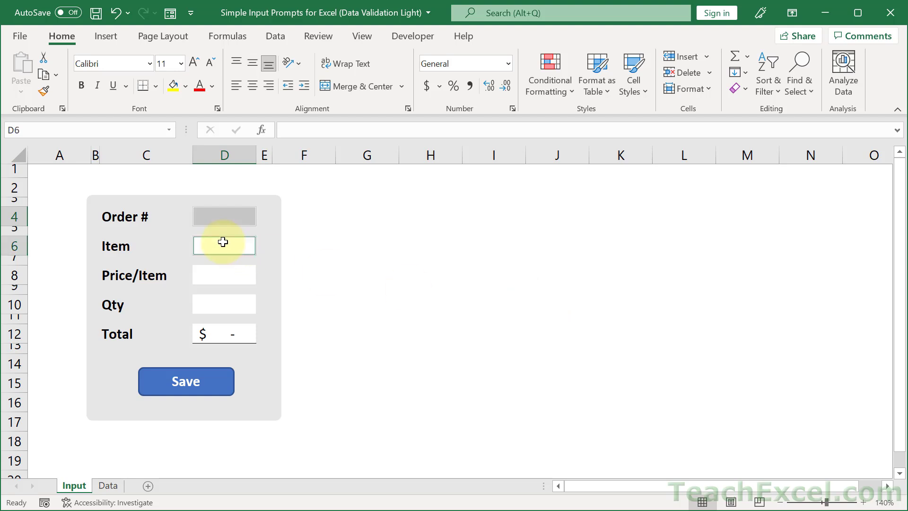
left_click(223, 275)
left_click(223, 305)
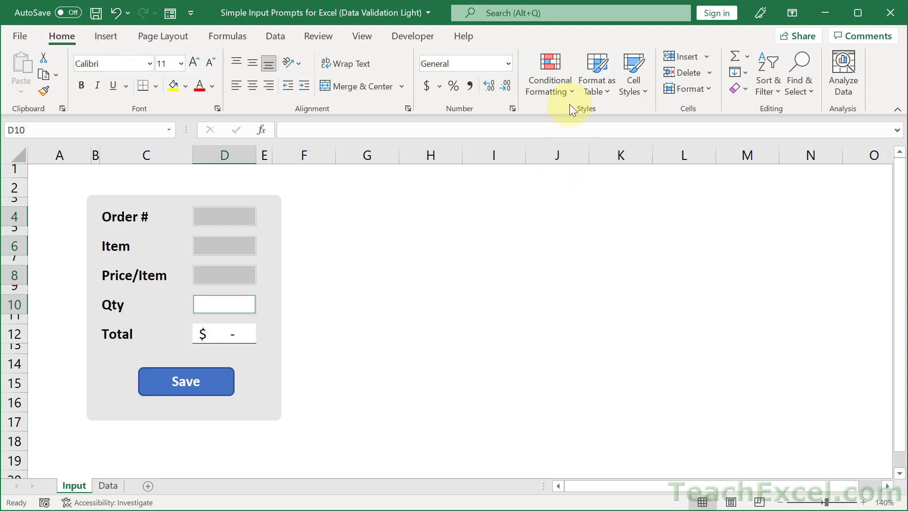
Step: Create a new conditional formatting rule that formats only cells containing Blanks
left_click(560, 92)
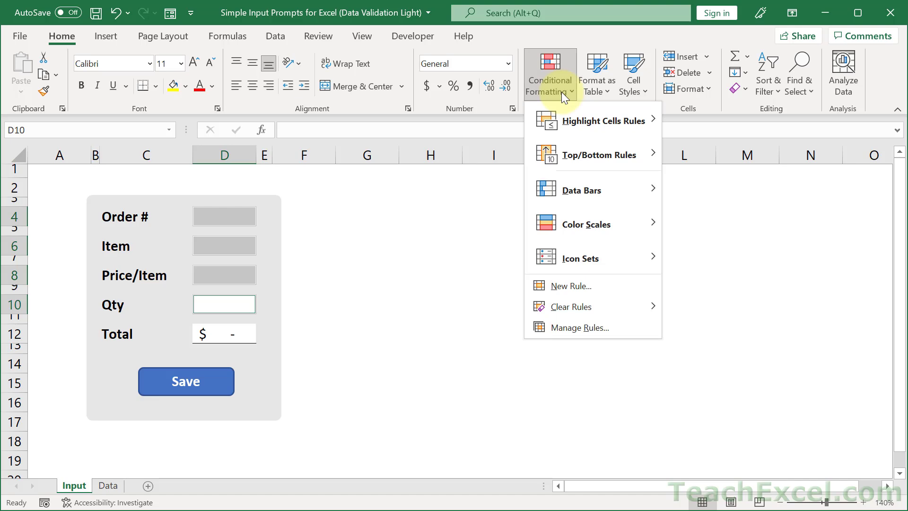
left_click(602, 282)
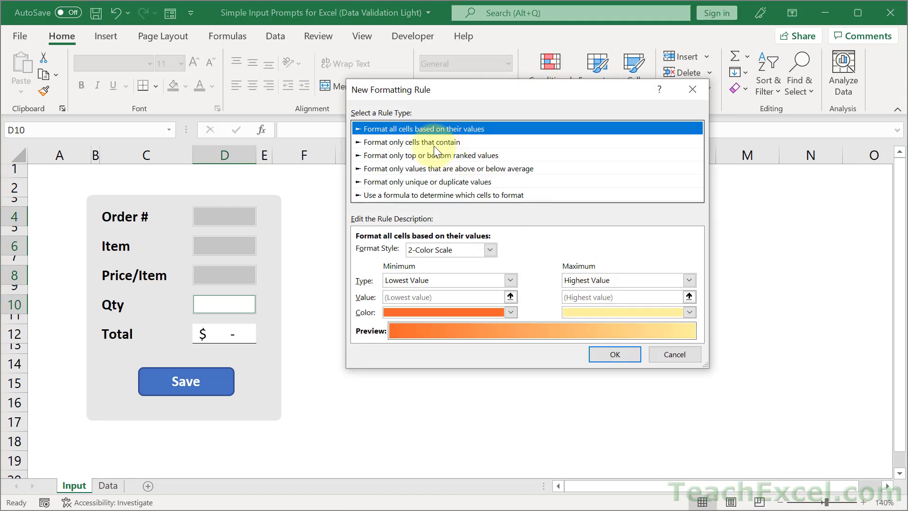
left_click(458, 141)
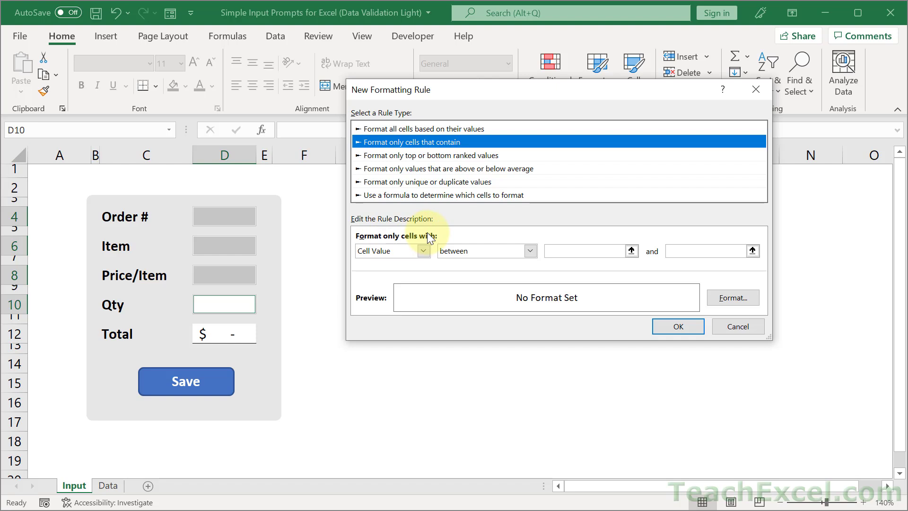
left_click(423, 251)
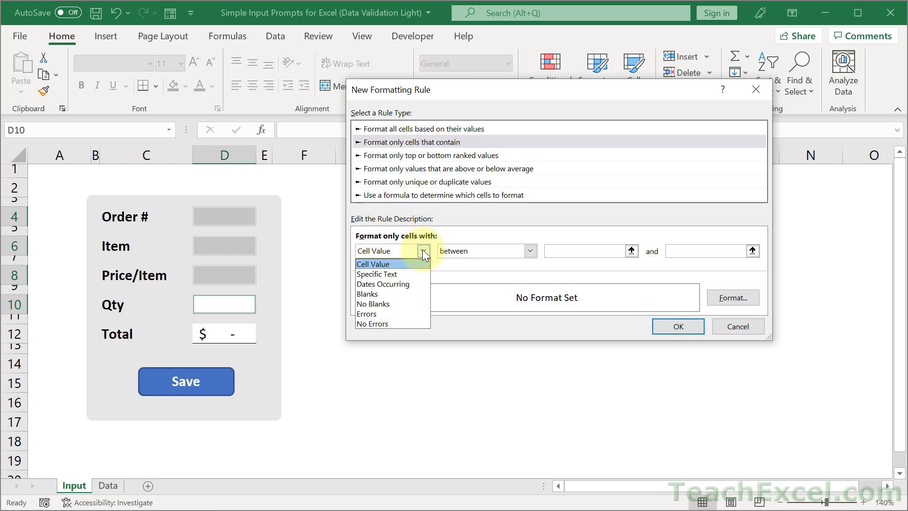
left_click(388, 293)
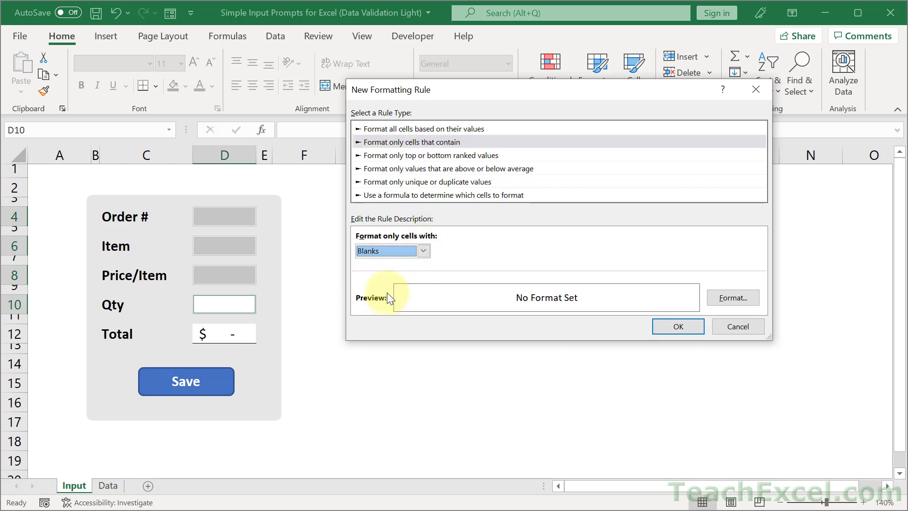
Step: Choose a custom light red fill colour #FF9B9B for the rule
left_click(739, 297)
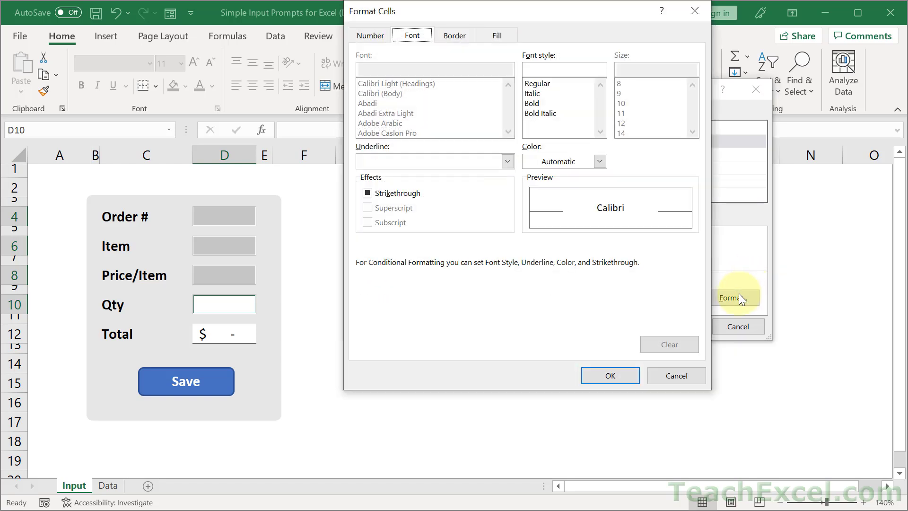
left_click_drag(577, 16, 576, 60)
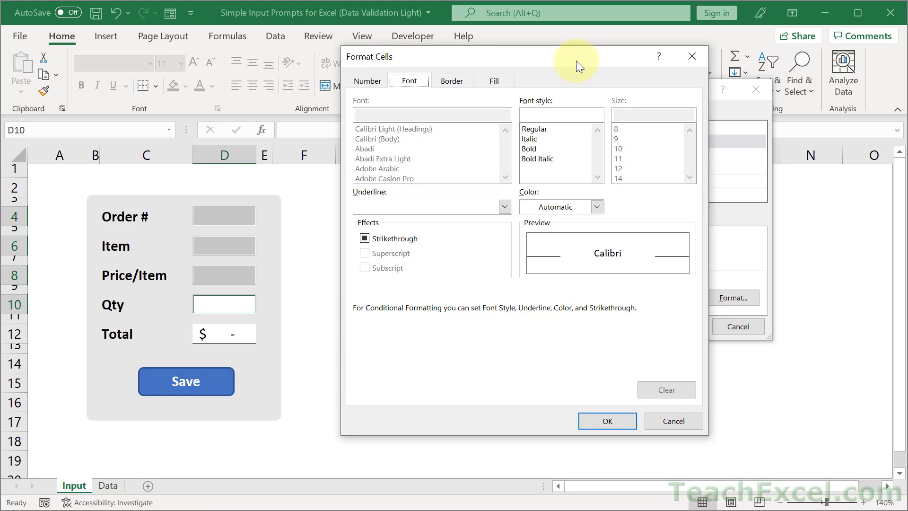
left_click(499, 80)
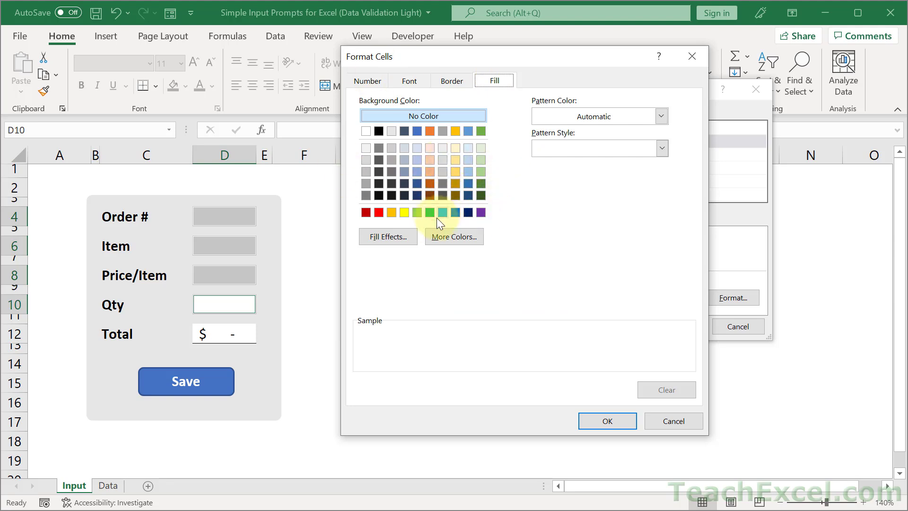
left_click(450, 237)
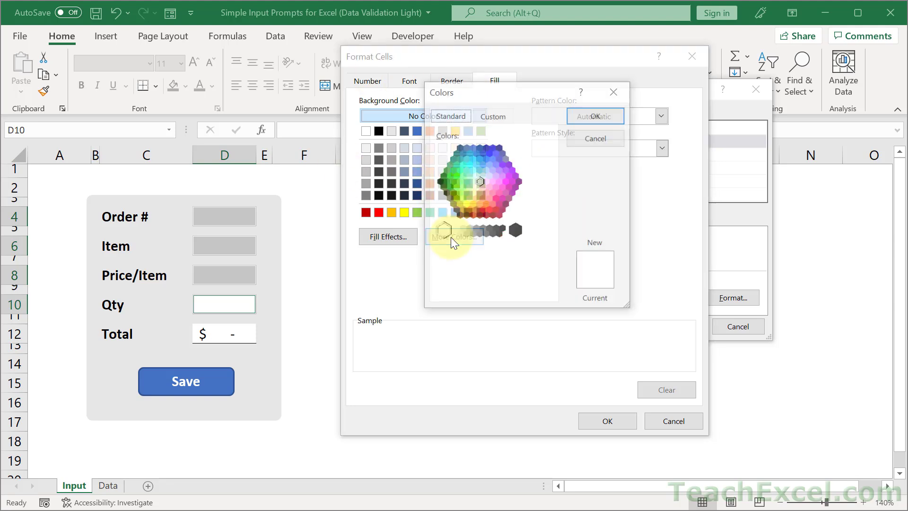
left_click(494, 115)
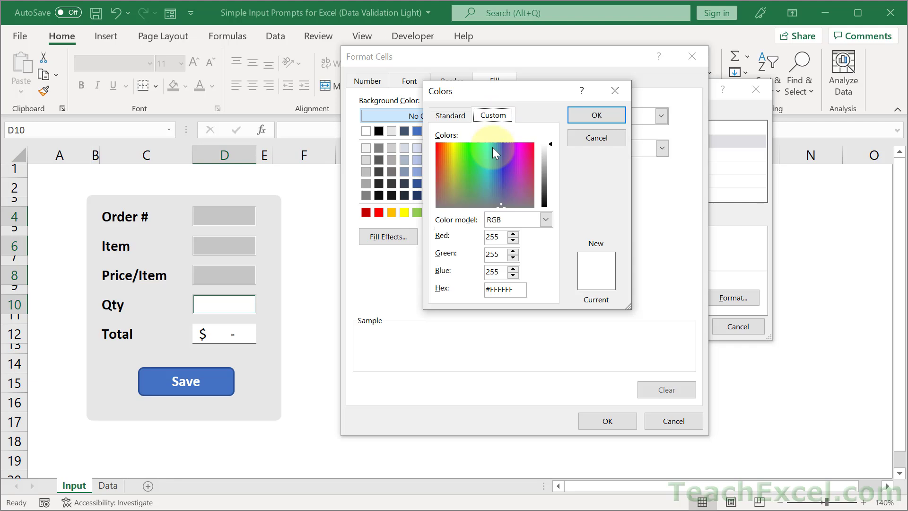
left_click(436, 143)
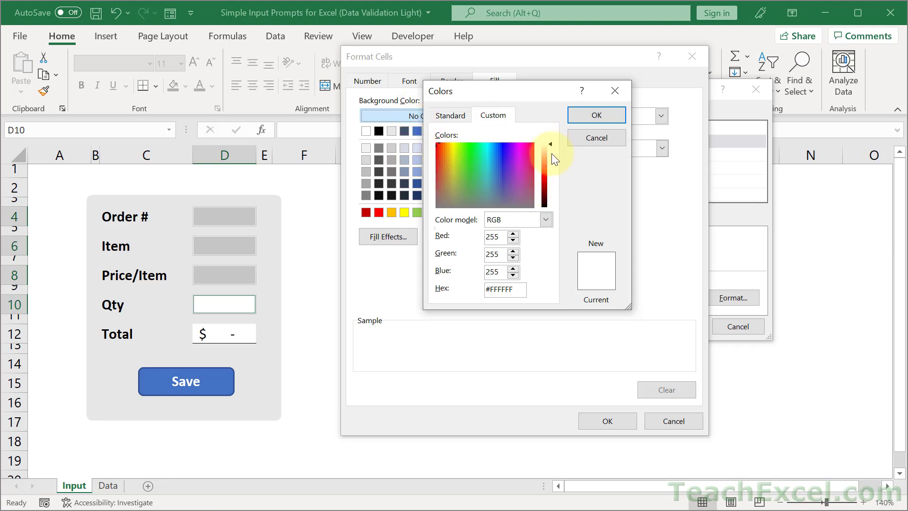
mouse_move(550, 147)
left_mouse_down()
mouse_move(545, 164)
mouse_move(545, 156)
left_mouse_up()
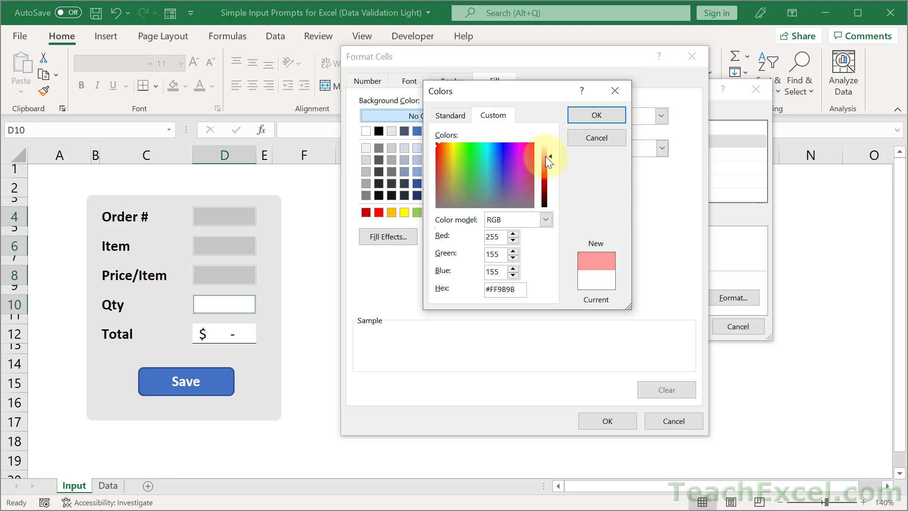
left_click(588, 116)
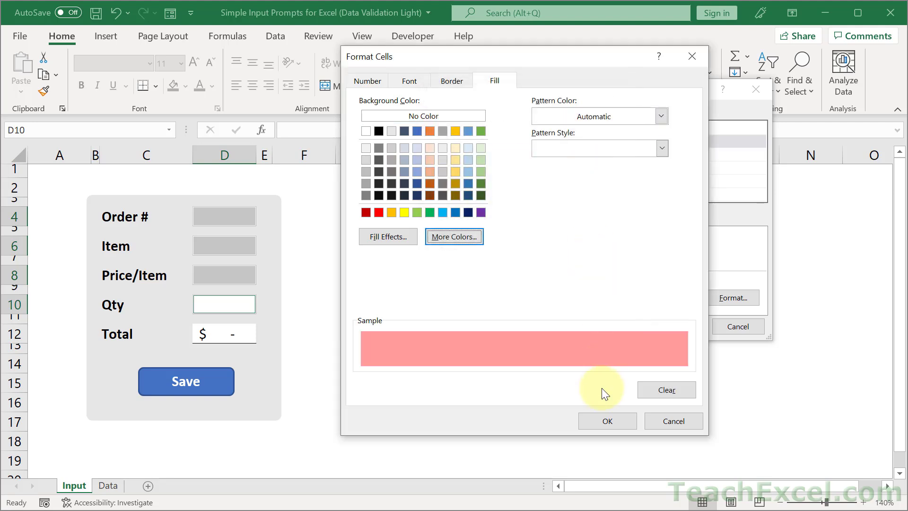
Step: Apply the blank-cell rule so the empty entry cells turn light red, then select Order #
left_click(606, 418)
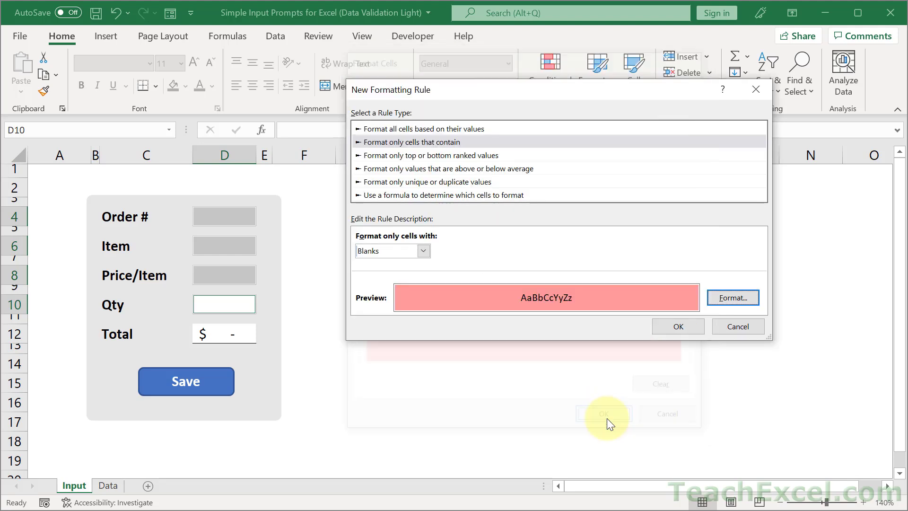
left_click(676, 326)
left_click(297, 233)
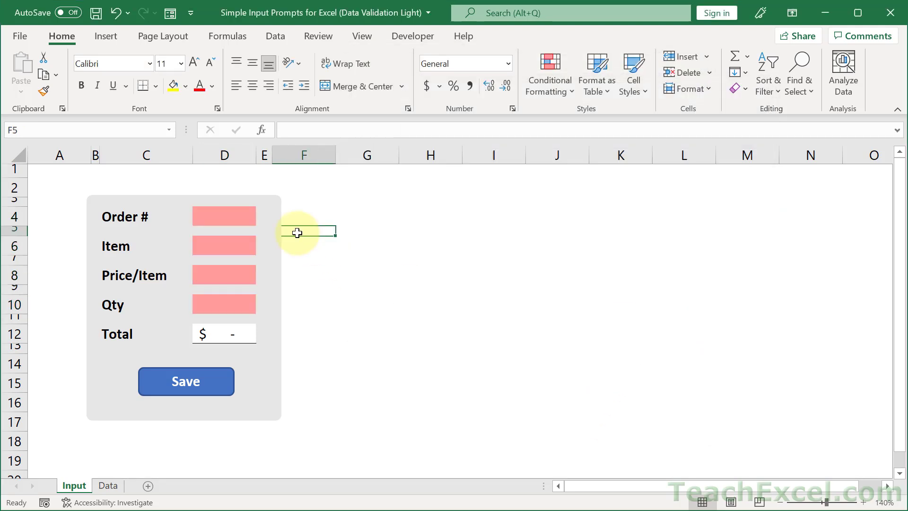
left_click(232, 217)
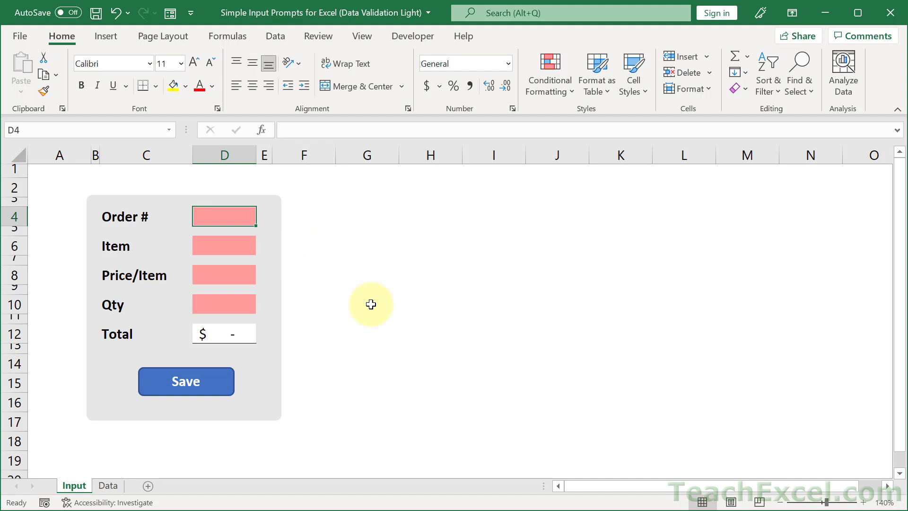
Step: Type 123 as the Order # to clear its red fill, then step down to the Item cell
type("123")
key("Return")
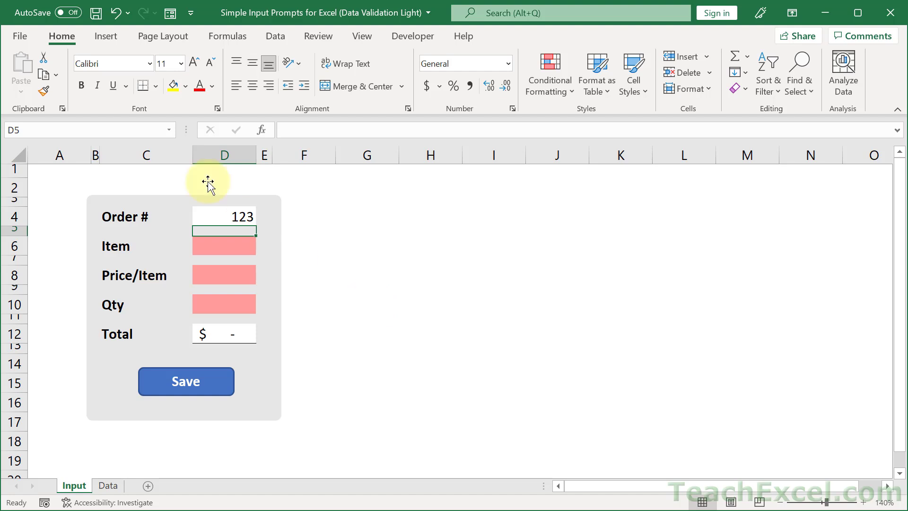
left_click(238, 213)
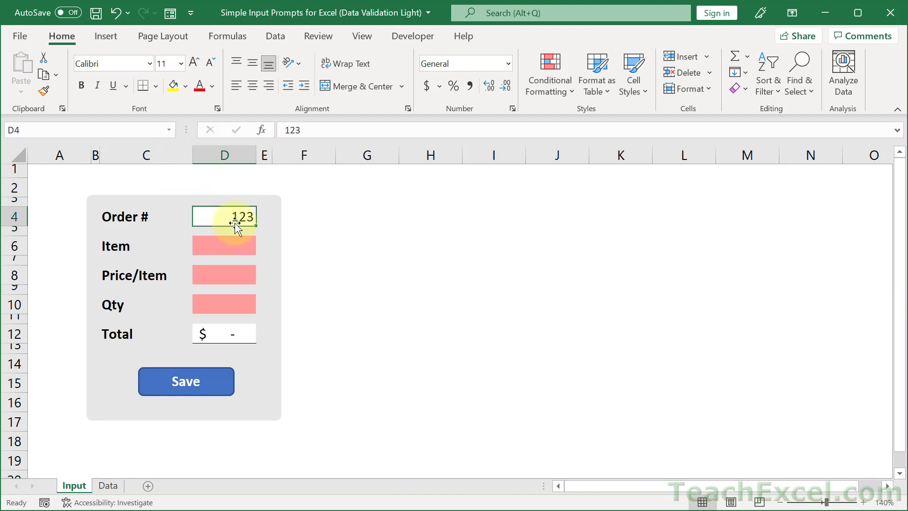
key("Down")
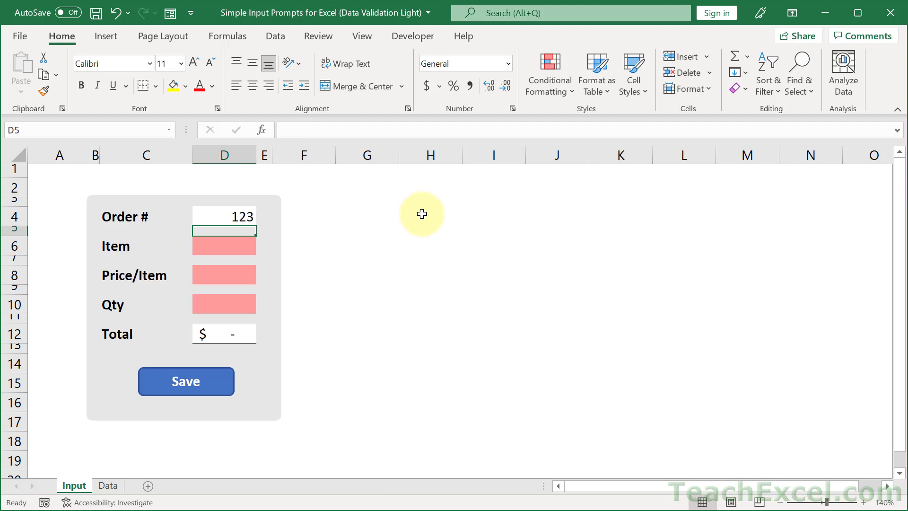
key("Down")
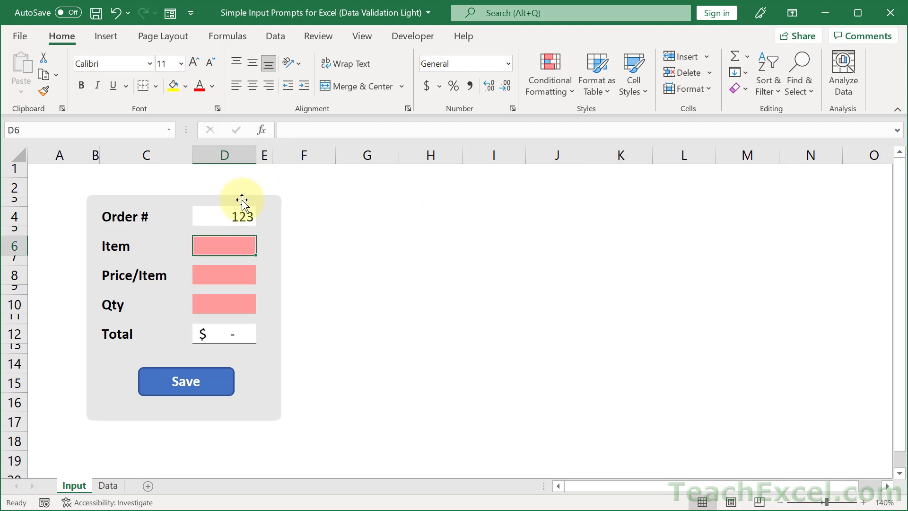
Step: Select the Order #, Item, Price/Item and Qty entry cells together
left_click(206, 216)
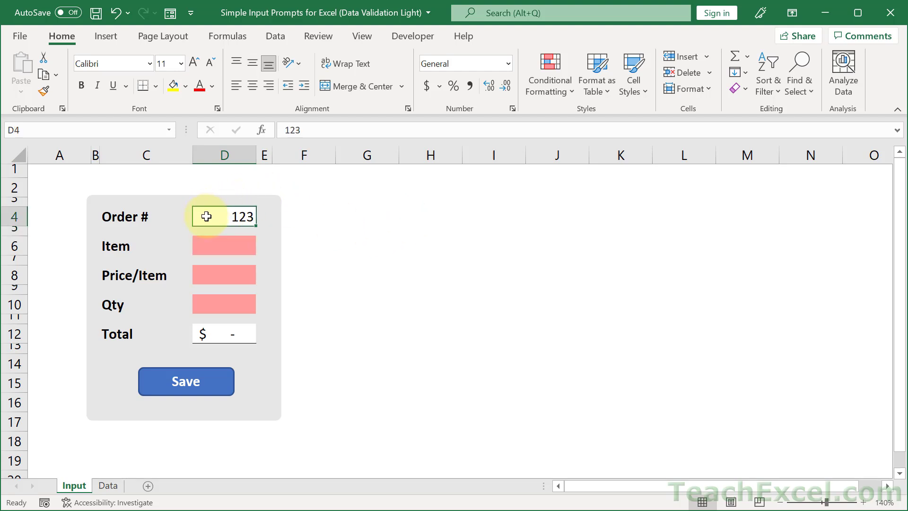
left_click(213, 244)
left_click(214, 271, "ctrl")
left_click(215, 303, "ctrl")
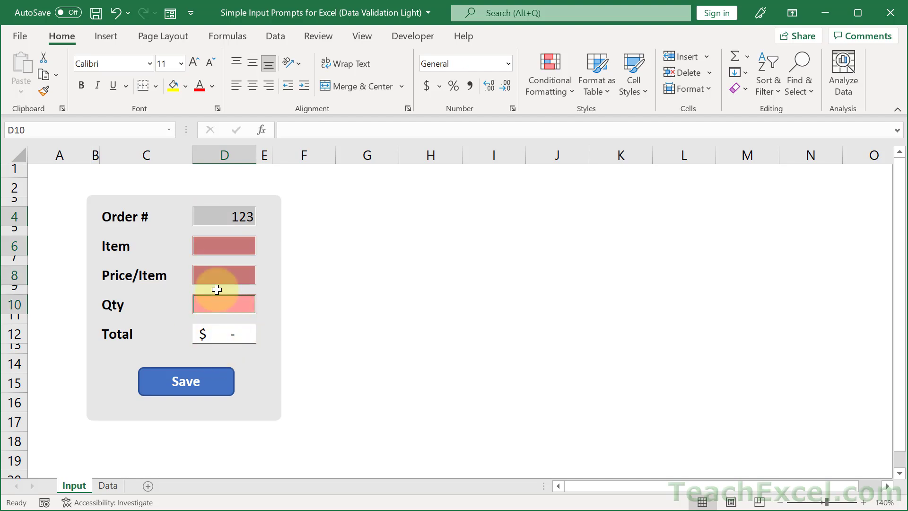
Step: Untick Locked on the Protection settings of Format Cells for the selected cells
right_click(217, 213)
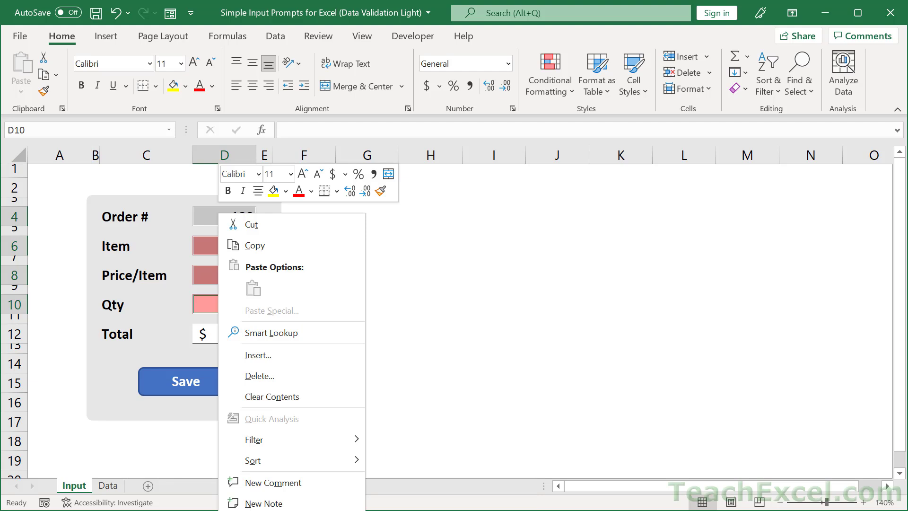
left_click(272, 509)
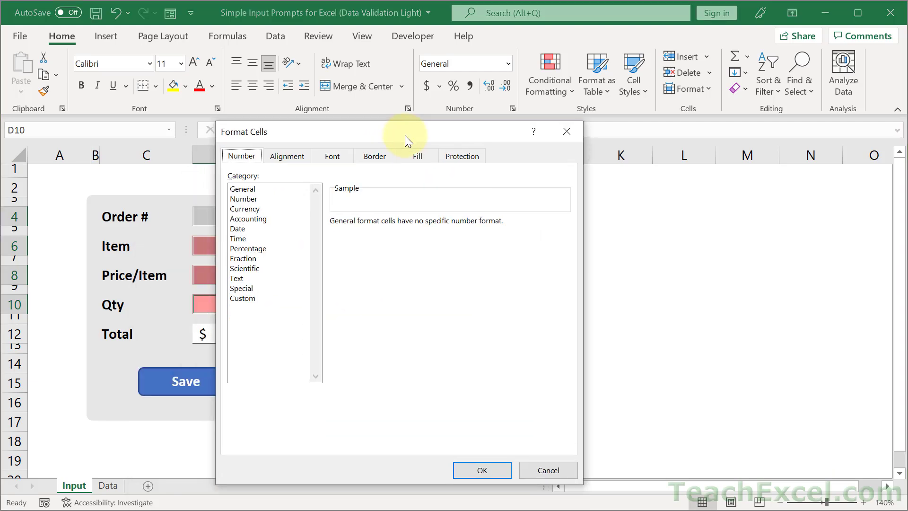
left_click_drag(404, 135, 405, 108)
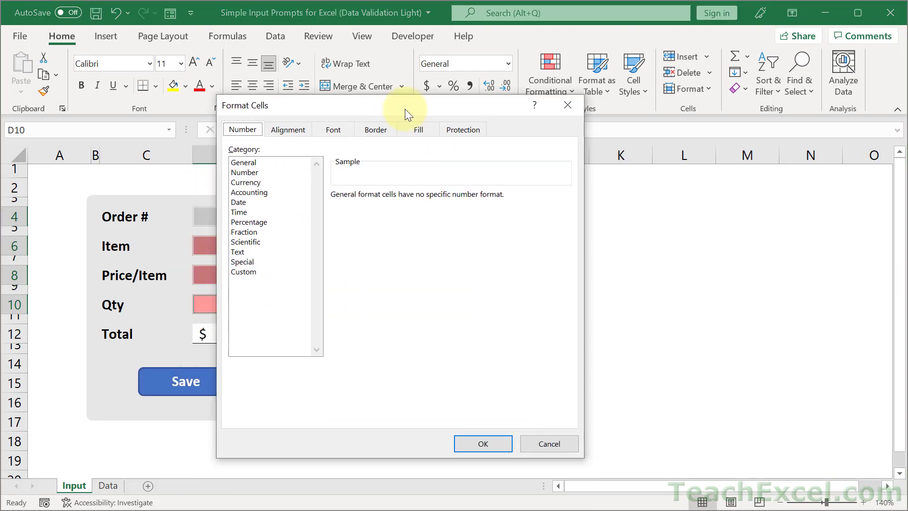
left_click(472, 130)
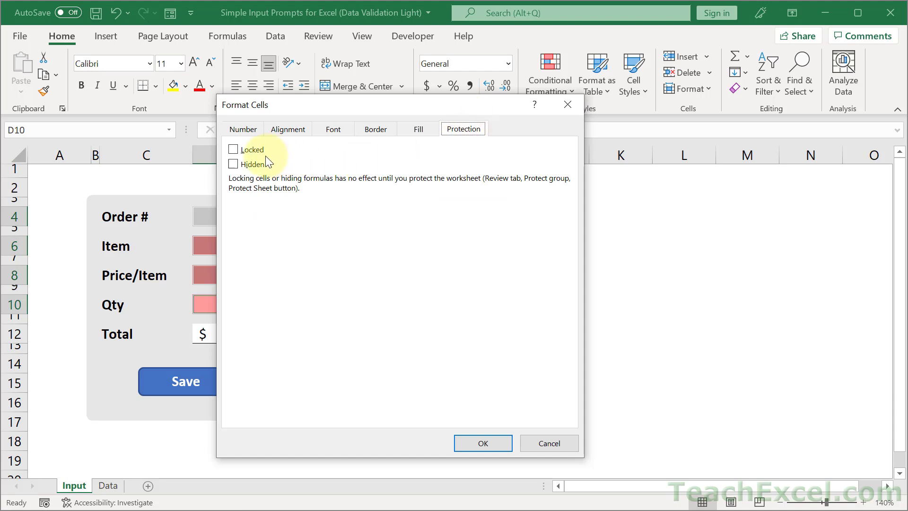
left_click(234, 149)
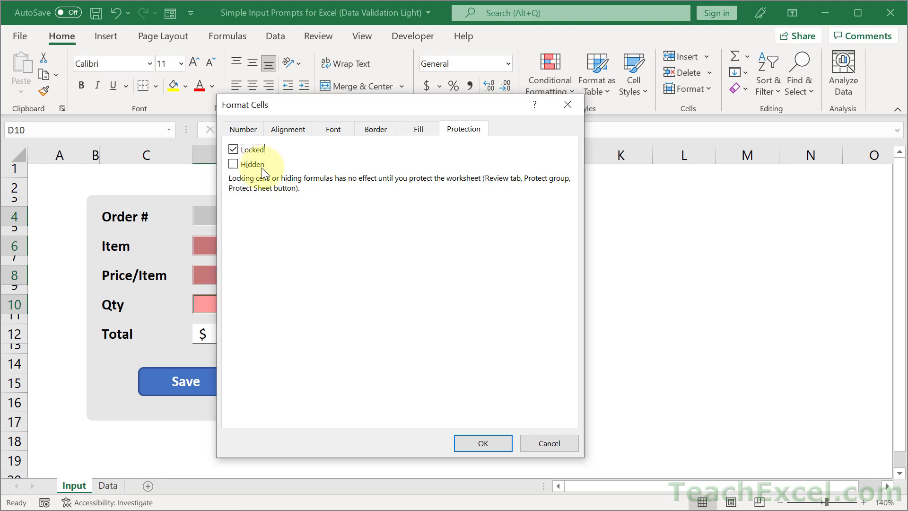
left_click(233, 150)
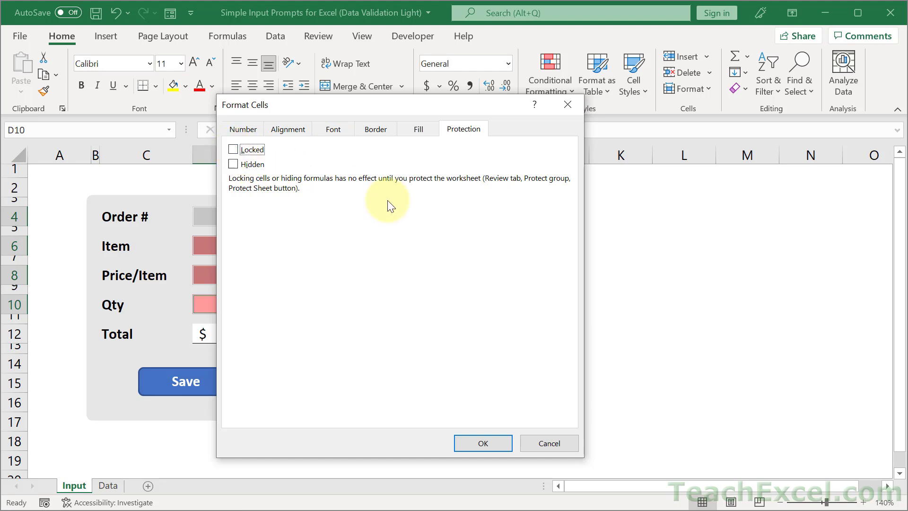
Step: Protect the Input sheet with Select locked cells off and only unlocked cells selectable
left_click(483, 441)
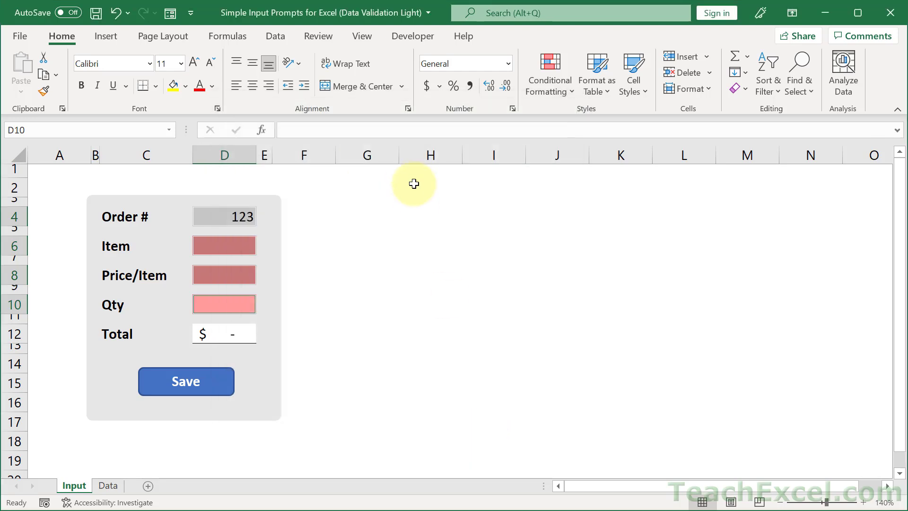
left_click(315, 35)
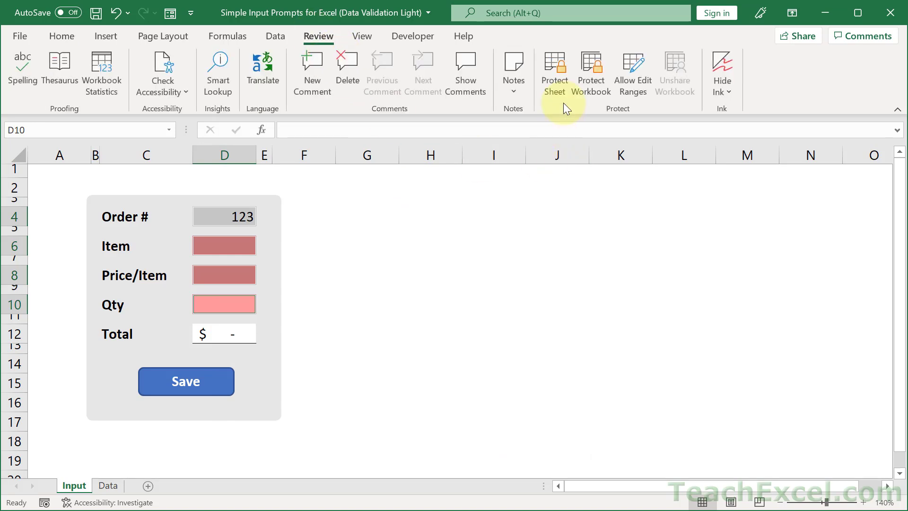
left_click(554, 87)
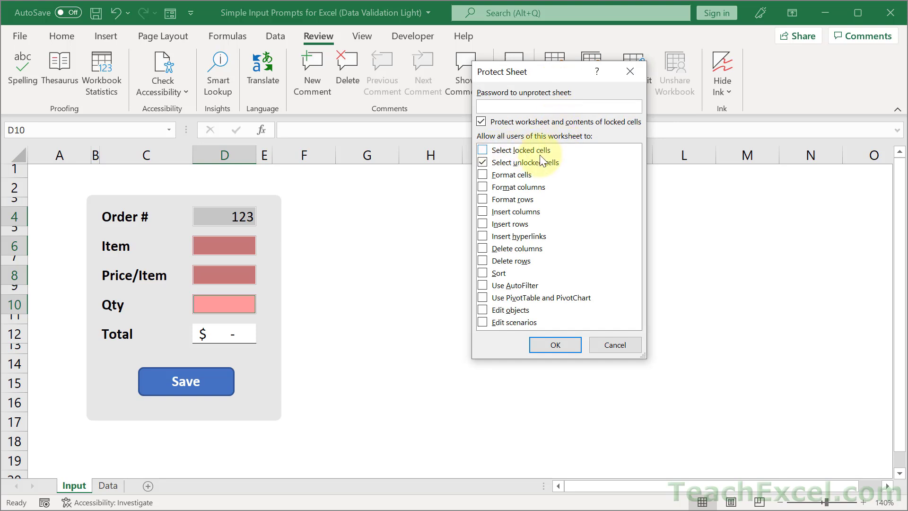
left_click(494, 152)
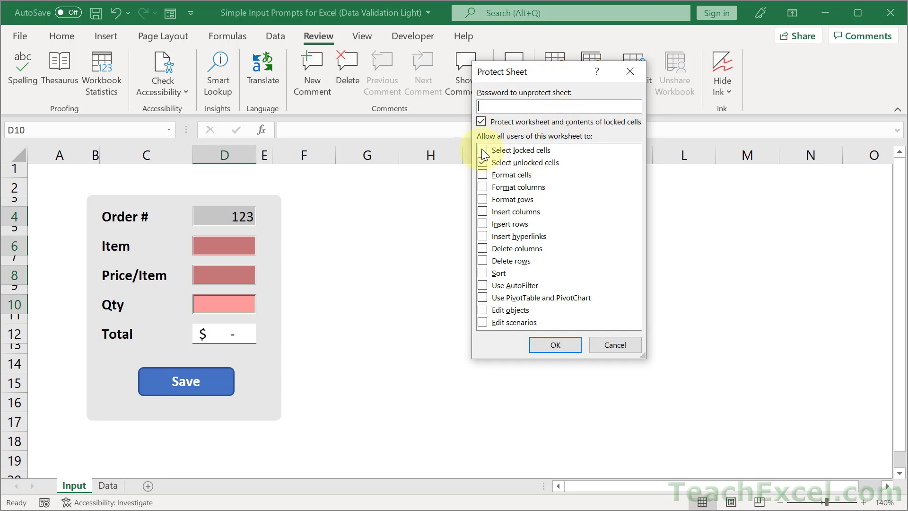
left_click(483, 150)
left_click(551, 344)
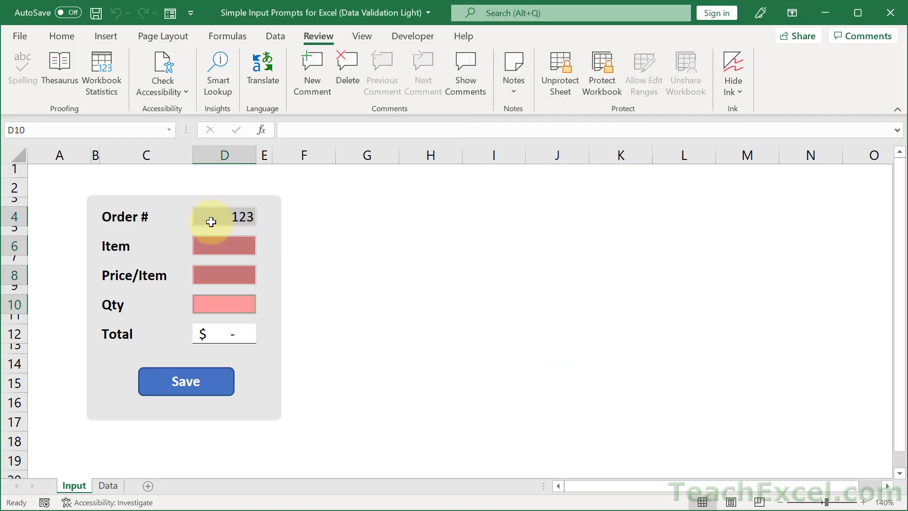
Step: Re-enter order 123, item ASC-1, price 34.50 and quantity 5 for a $172.50 total
left_click(213, 216)
key("Delete")
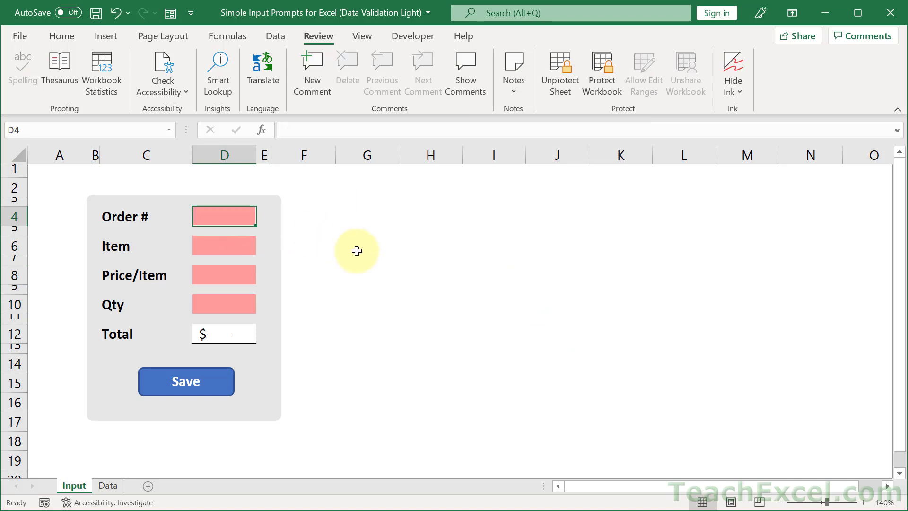
type("123")
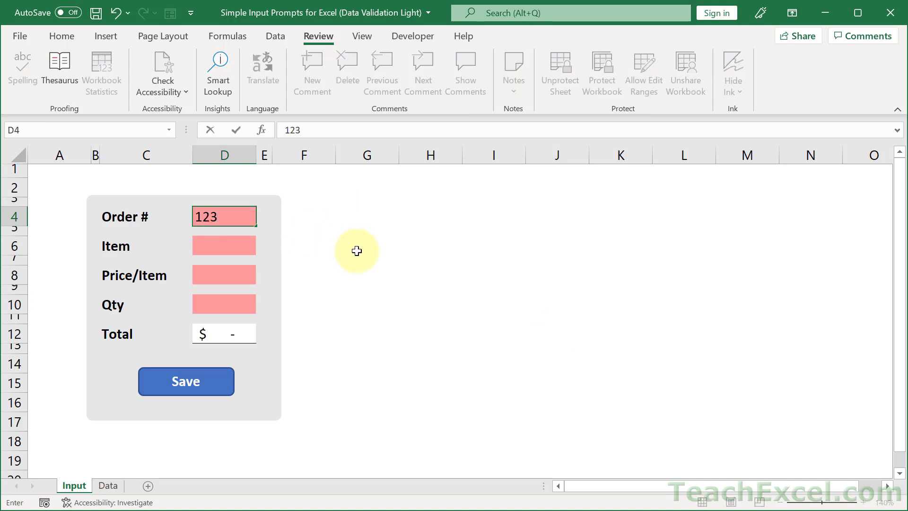
key("Return")
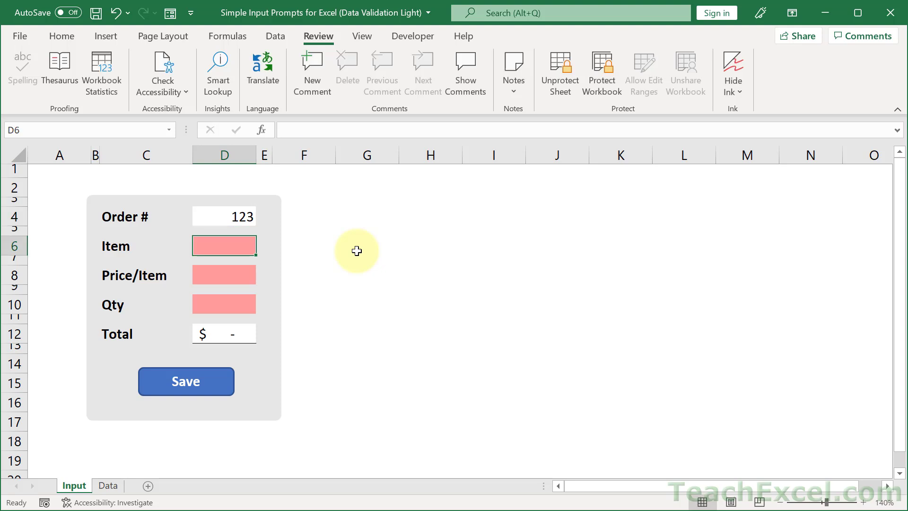
type("ASC-1")
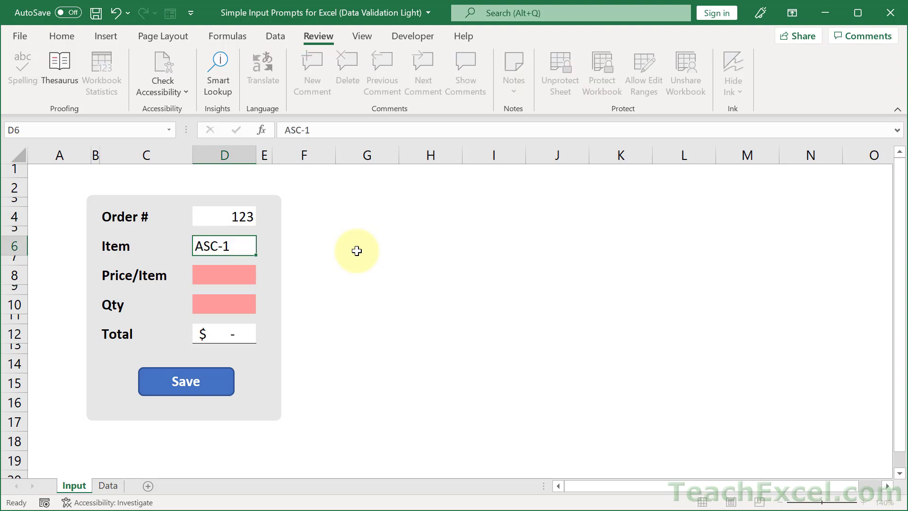
key("Return")
type("34.50")
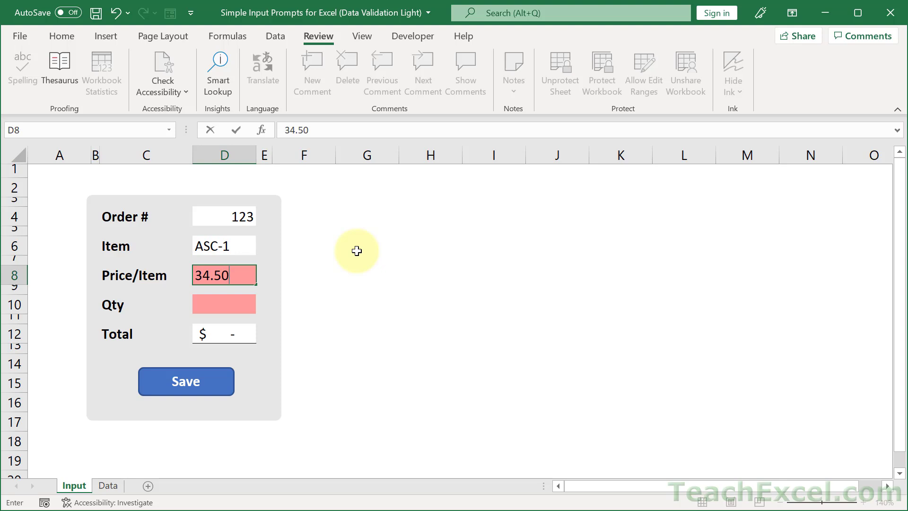
key("Return")
type("5")
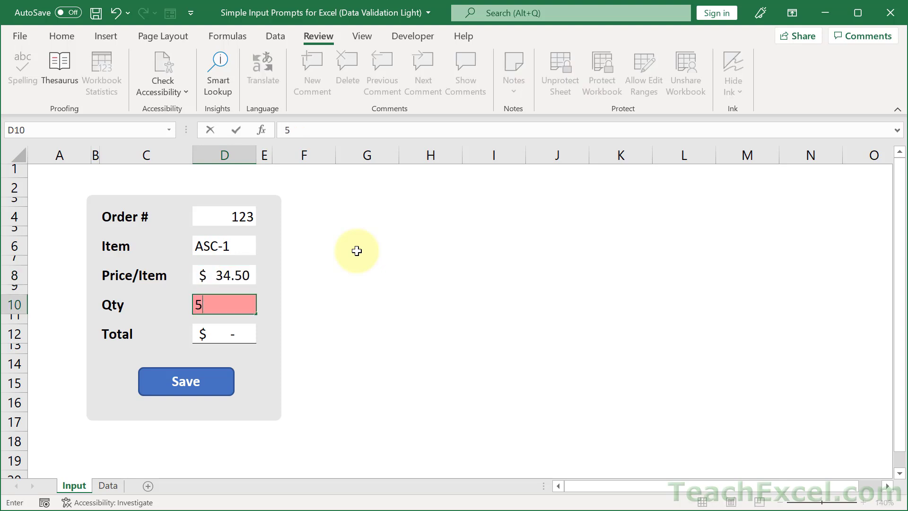
key("ctrl+Return")
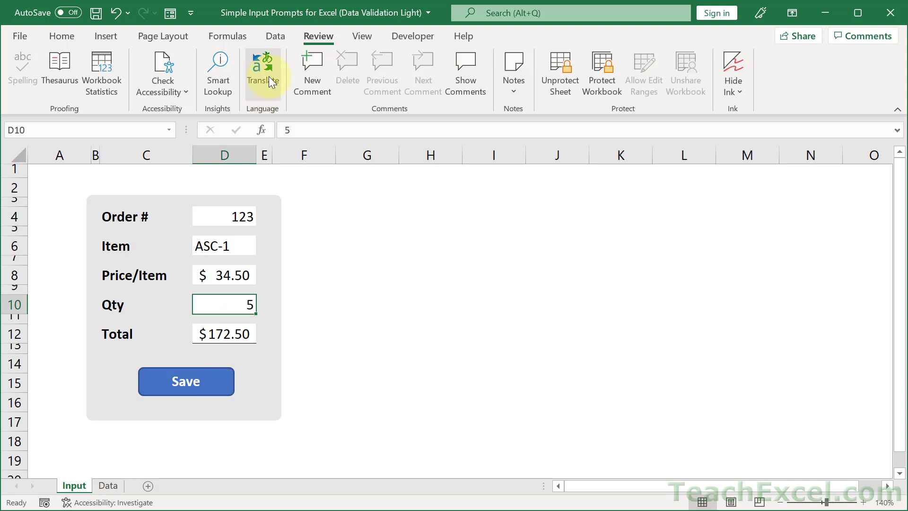
Step: Switch from the Data tab to Review and back to Data
left_click(275, 34)
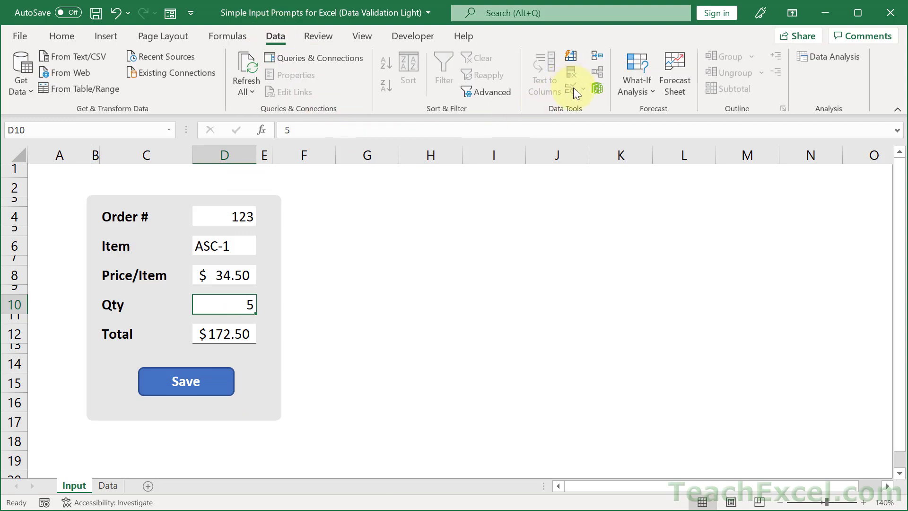
left_click(305, 34)
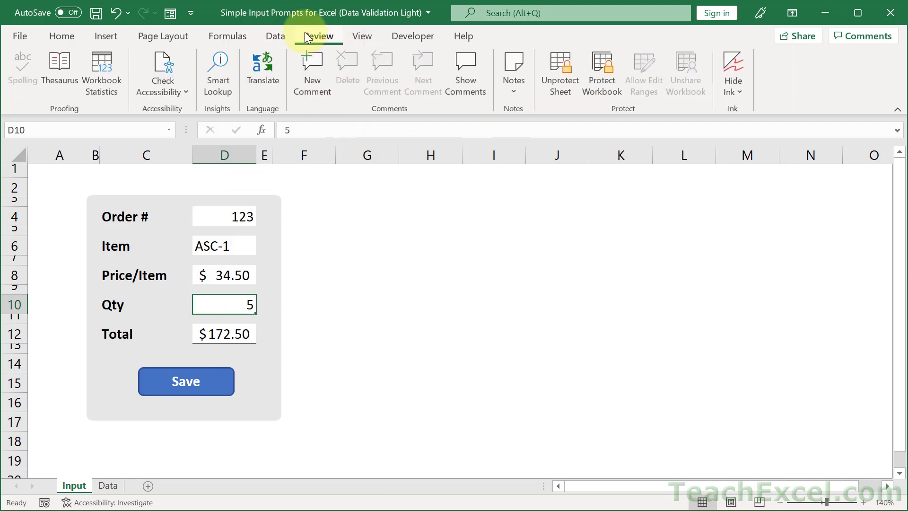
left_click(275, 36)
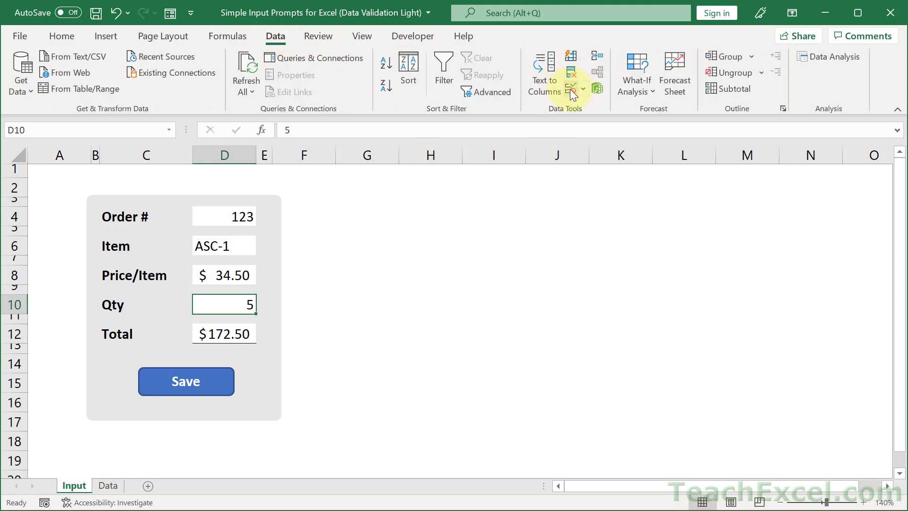